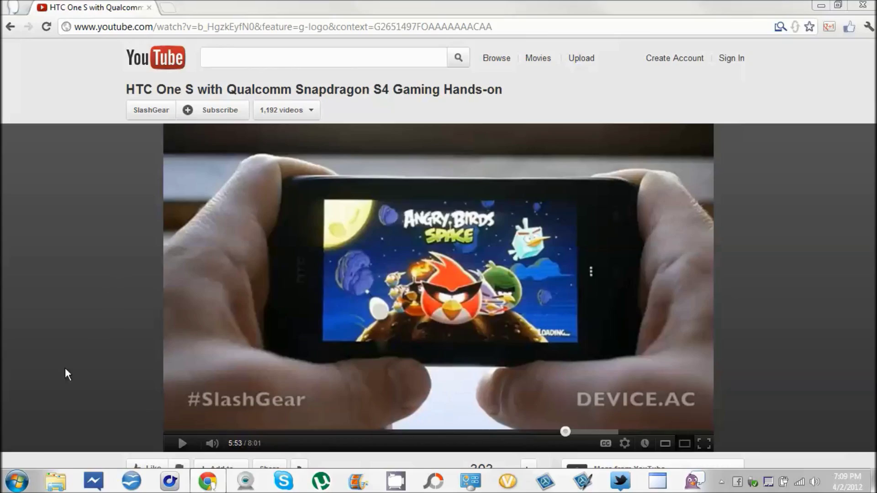
Bring up the Windows Start menu from the taskbar
click(18, 483)
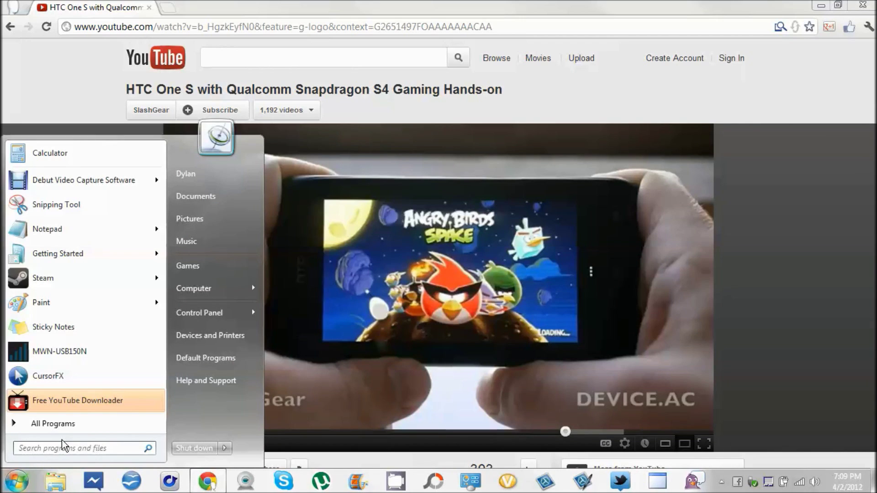
text(sni)
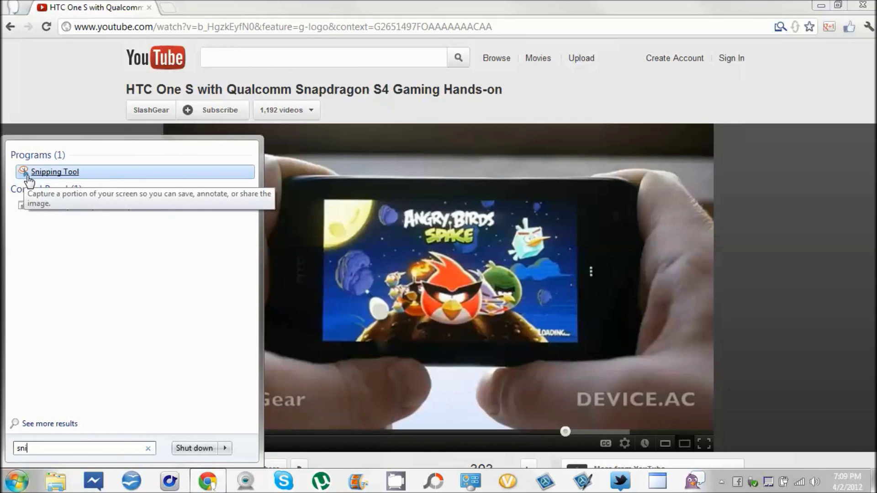
Launch Snipping Tool from the Start menu search results
click(52, 172)
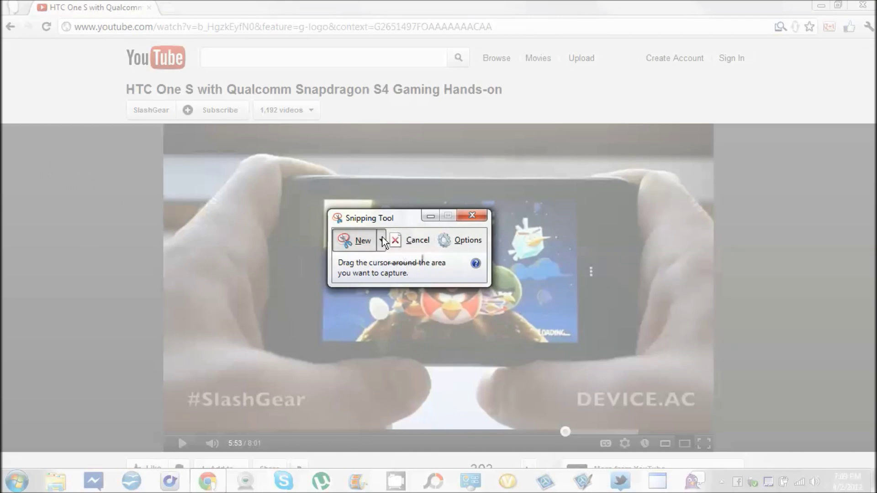
Capture a Rectangular Snip of the YouTube video frame
click(383, 240)
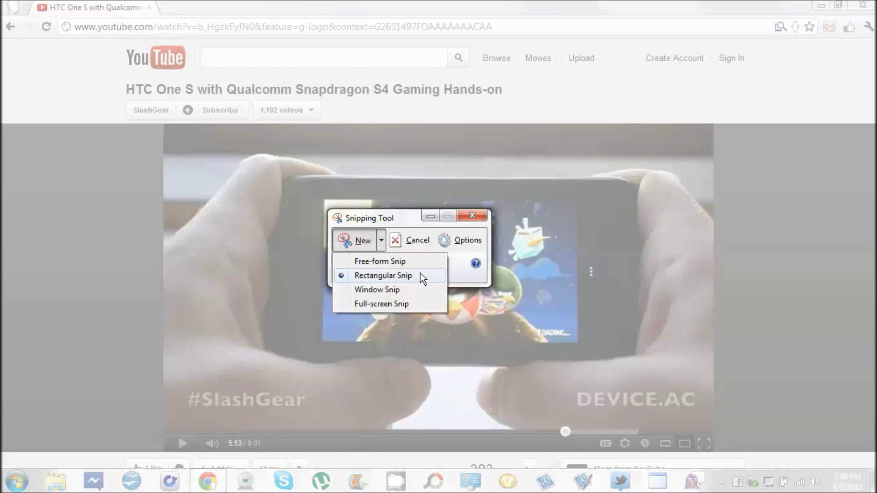
click(416, 276)
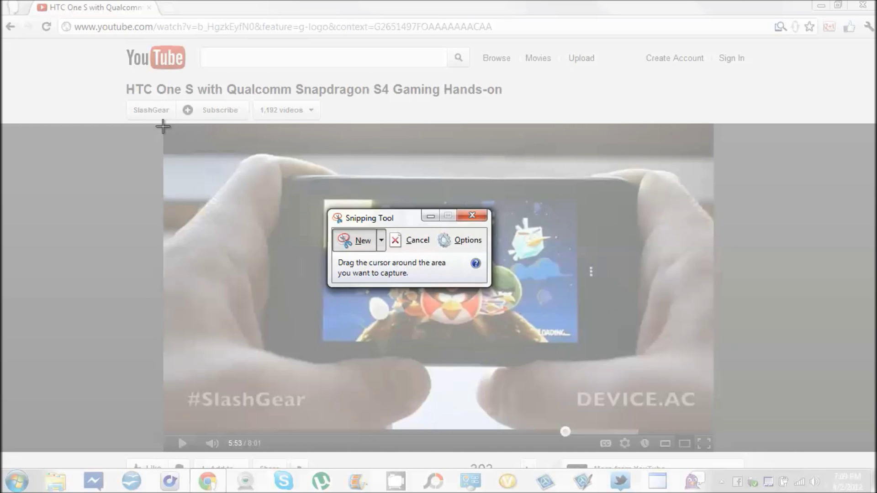
mouse_move(162, 123)
mouse_down()
mouse_move(454, 452)
mouse_move(632, 455)
mouse_move(712, 428)
mouse_up()
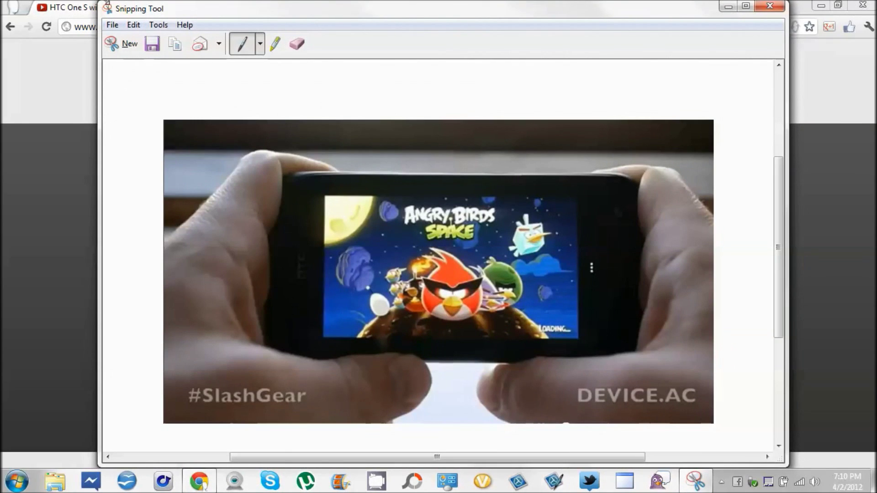
Highlight the DEVICE.AC and #SlashGear captions in yellow
click(261, 44)
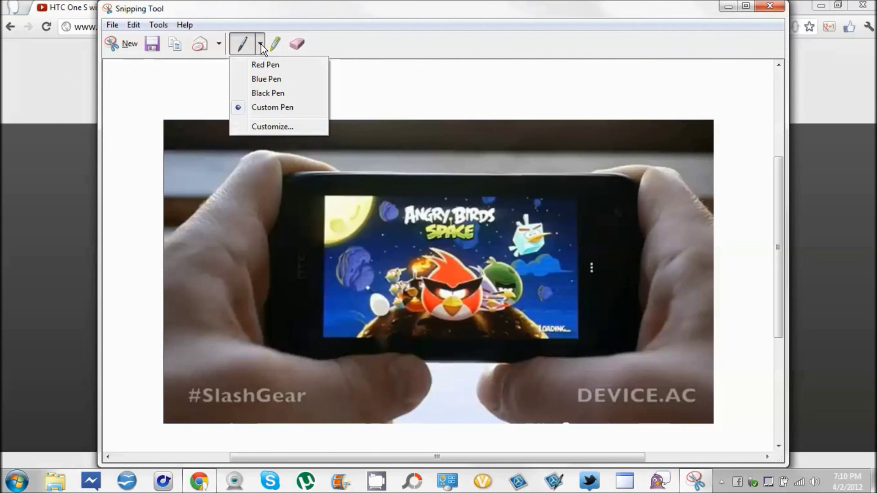
click(261, 44)
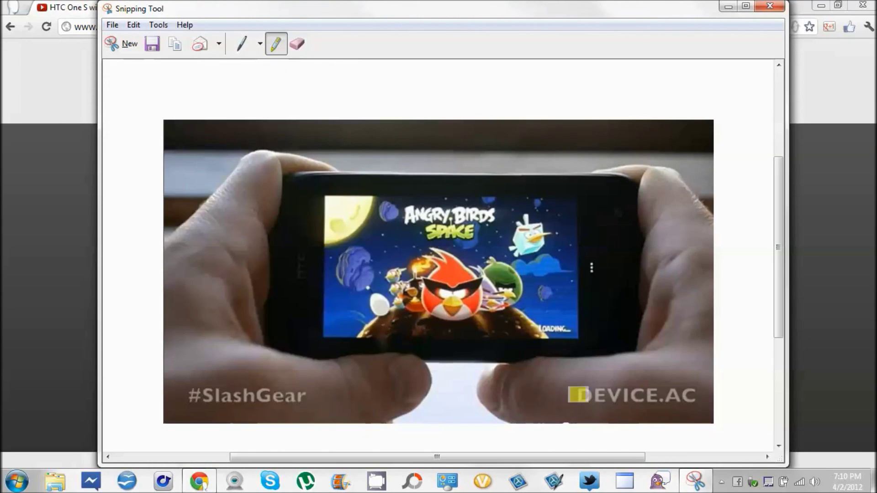
drag(578, 395, 692, 404)
drag(186, 391, 211, 402)
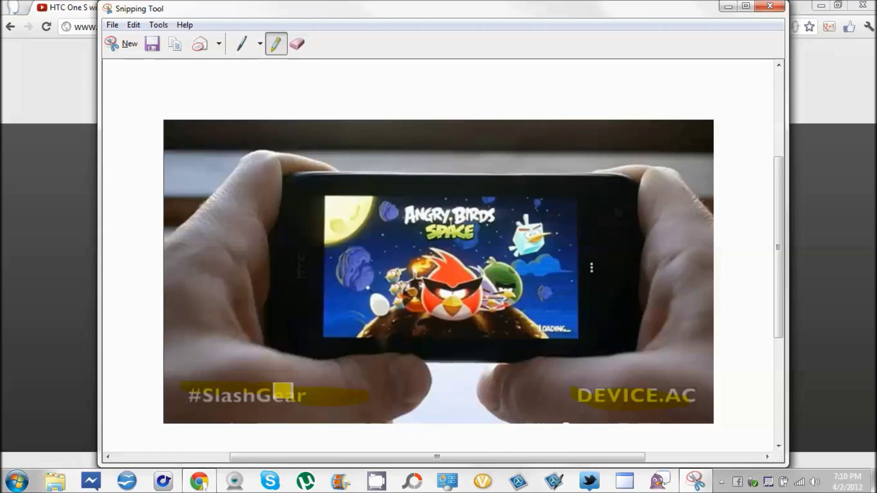
Scribble black pen lines over the bird on the phone screen and start saving
click(260, 44)
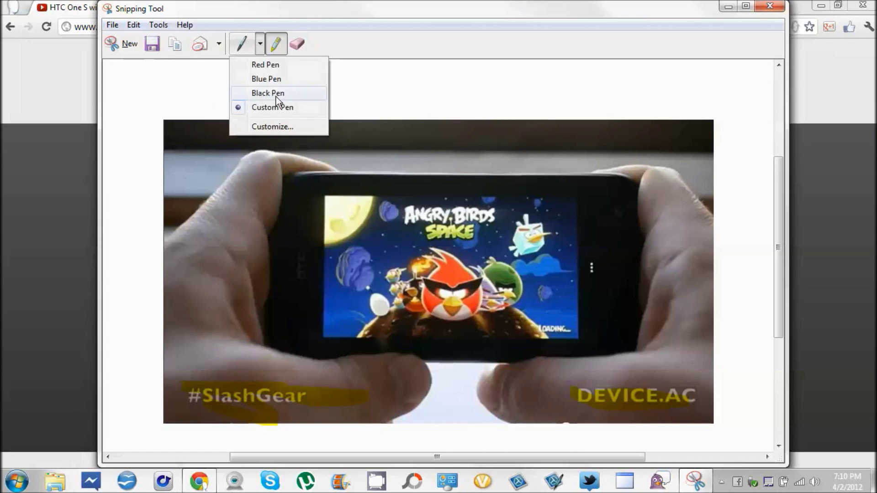
click(288, 94)
mouse_move(469, 264)
mouse_down()
mouse_move(433, 301)
mouse_move(463, 315)
mouse_move(469, 359)
mouse_move(411, 220)
mouse_move(425, 308)
mouse_move(456, 319)
mouse_up()
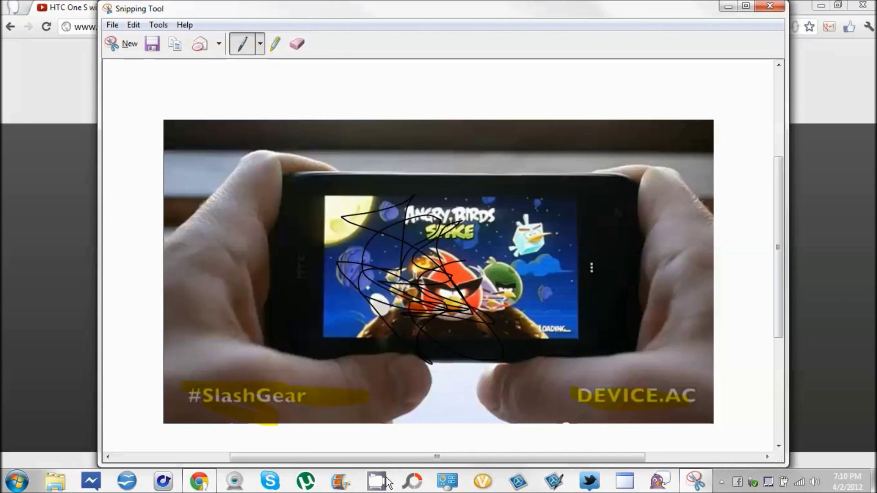
click(156, 49)
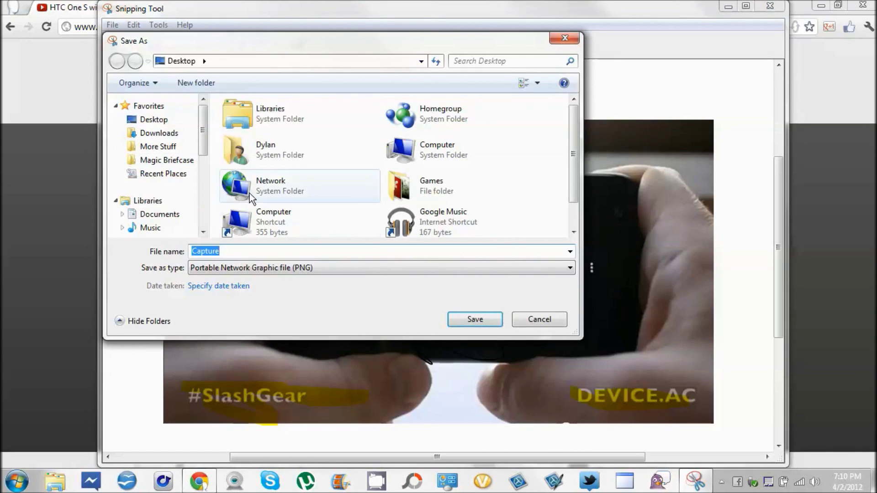
mouse_move(203, 124)
mouse_down()
mouse_move(203, 156)
mouse_move(207, 120)
mouse_up()
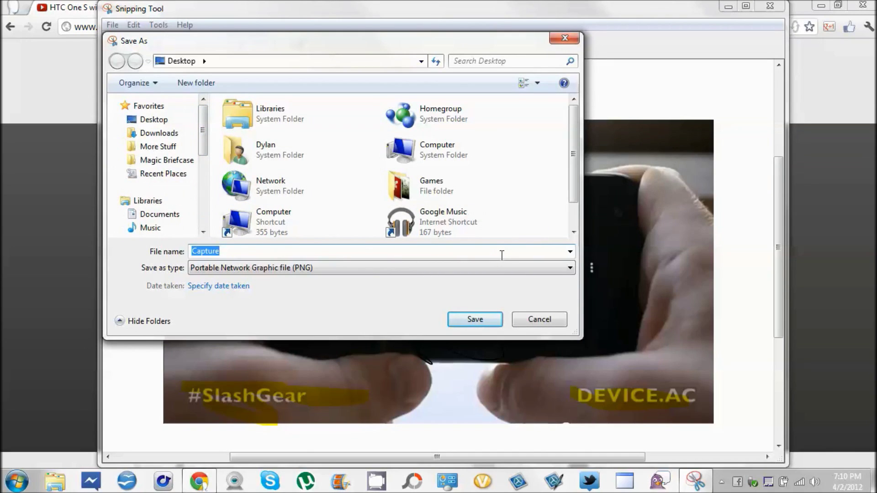
text(pictu)
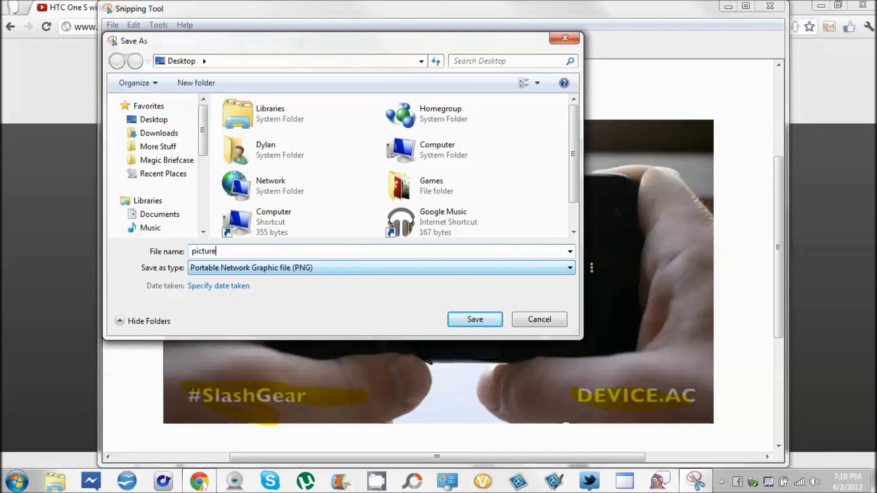
Save the annotated snip to the Desktop as 'picture'
click(457, 320)
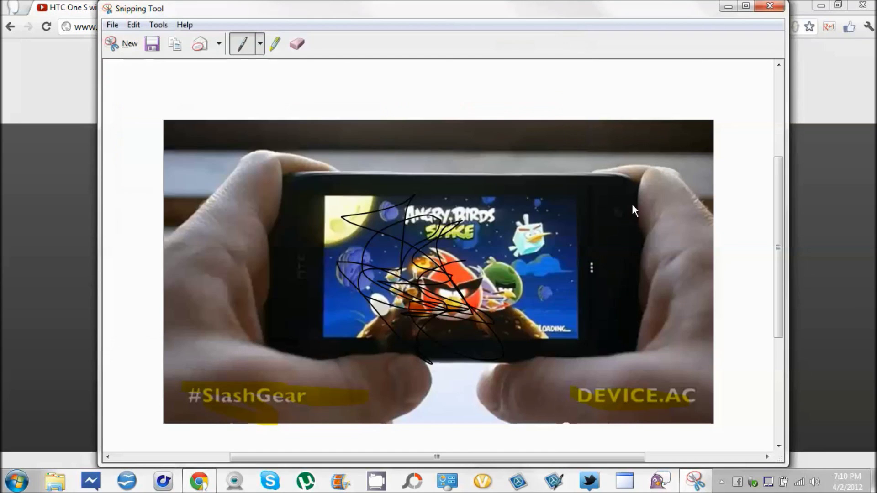
Close Snipping Tool, reveal the desktop and view 'picture' in Photo Gallery
click(772, 5)
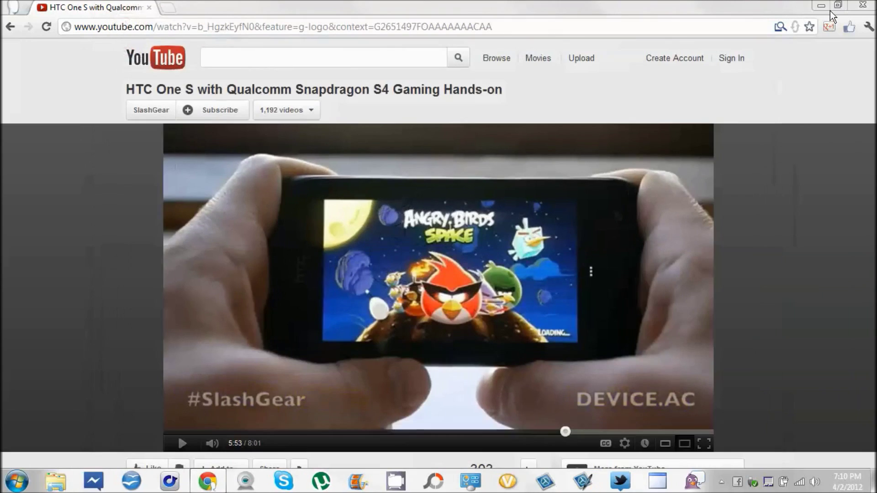
click(820, 6)
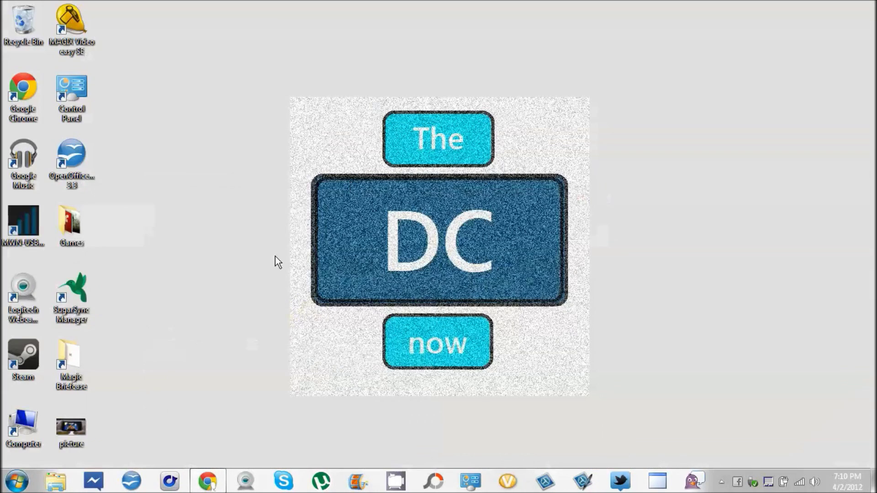
double_click(85, 434)
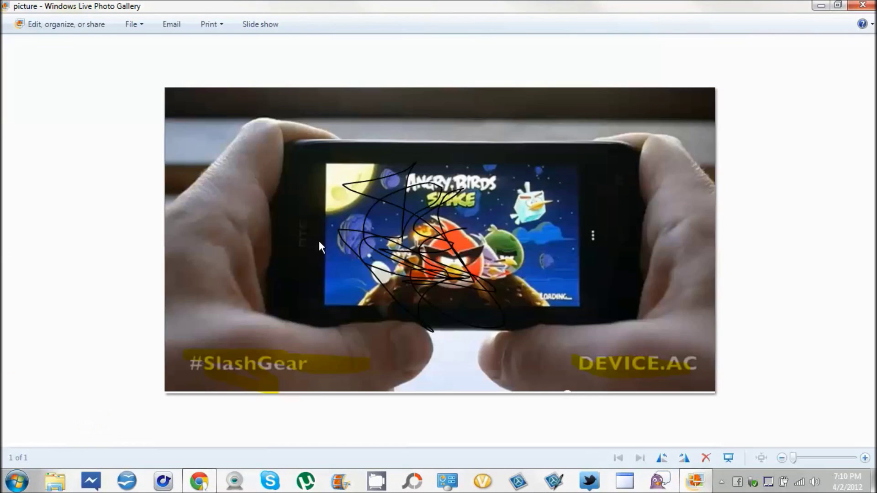